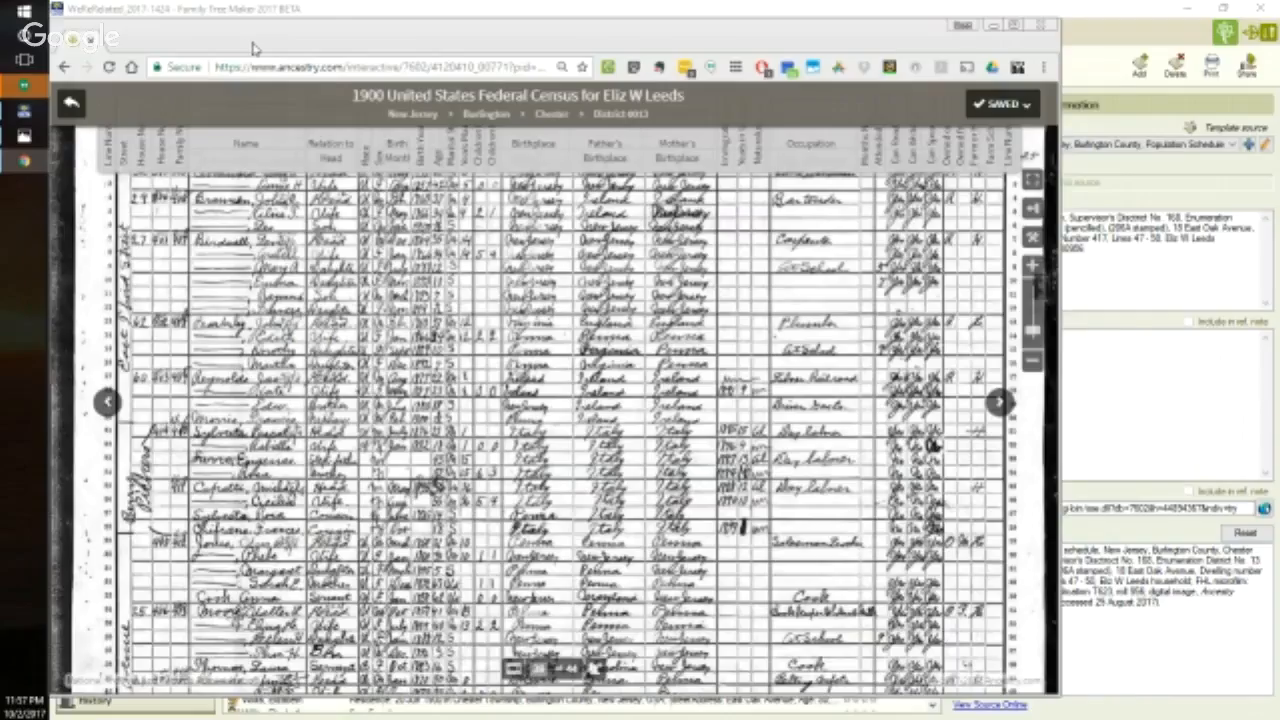
# - Examine the 1900 census image at the household on lines 47 to 50, including its names, relationships, ages and birthplaces
pyautogui.moveTo(253, 48); pyautogui.dragTo(380, 47)
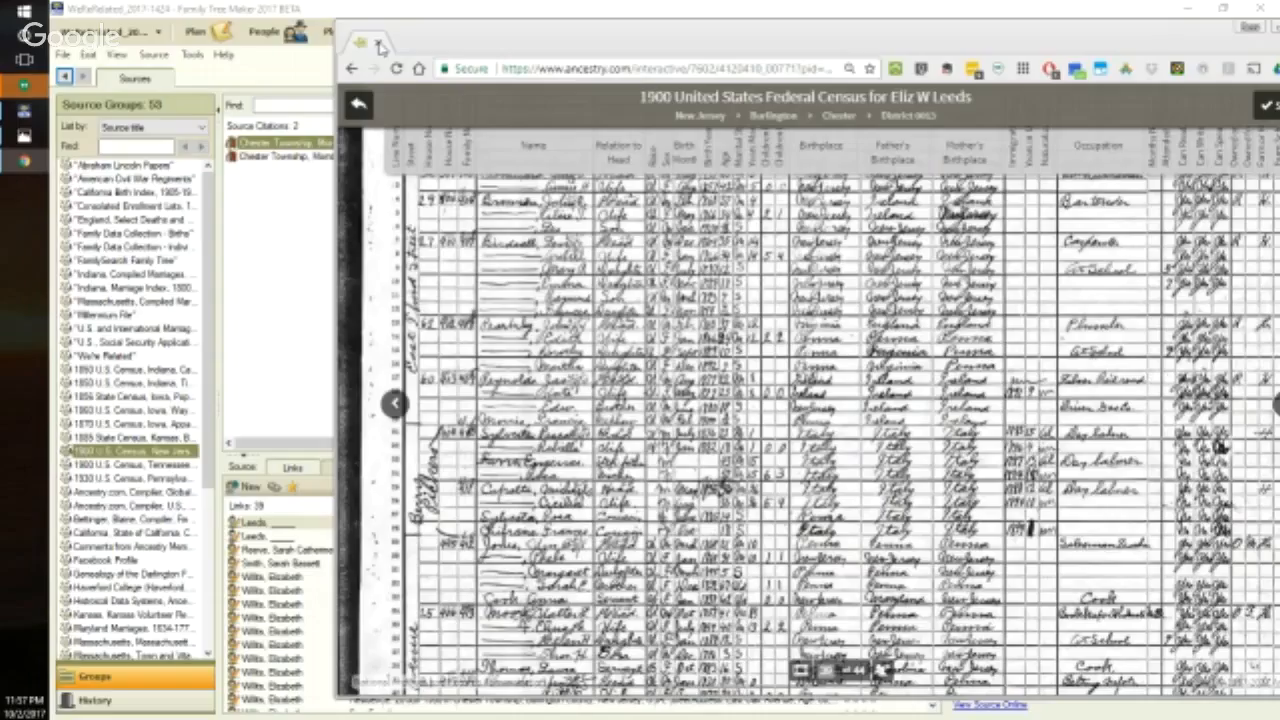
pyautogui.moveTo(380, 47); pyautogui.dragTo(186, 32)
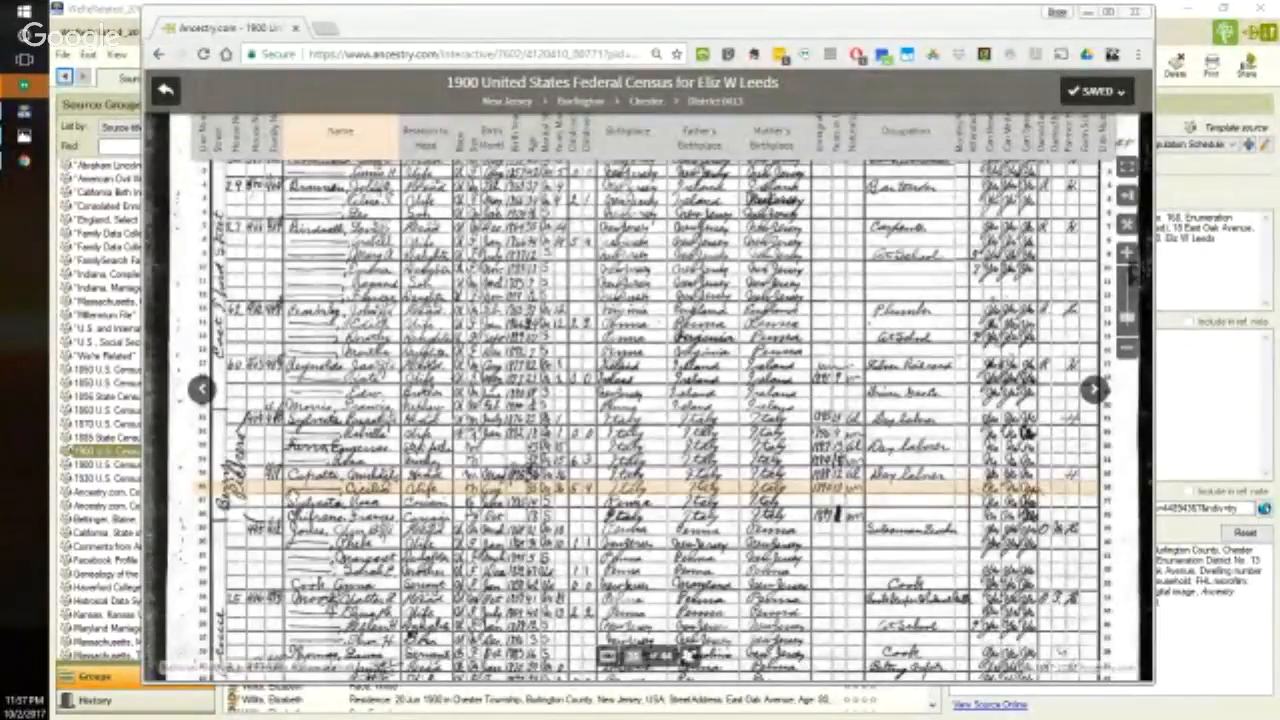
pyautogui.scroll(-3, 341, 487)
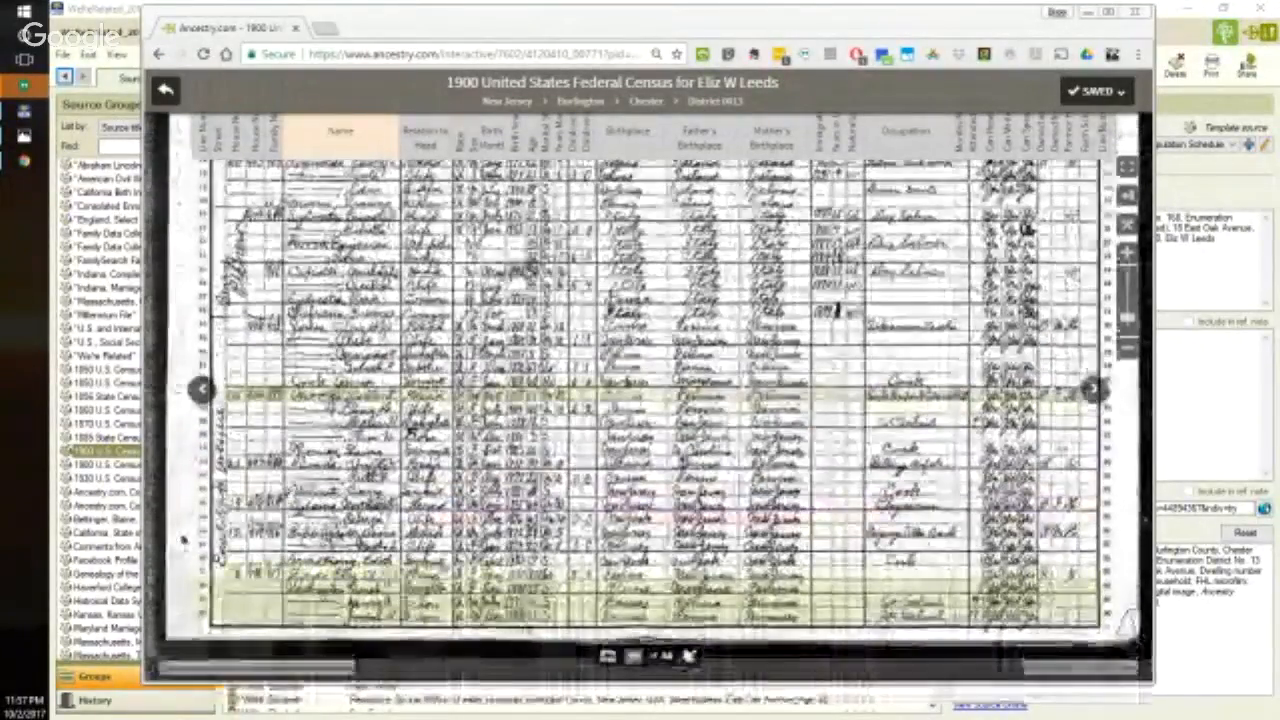
pyautogui.scroll(-2, 648, 390)
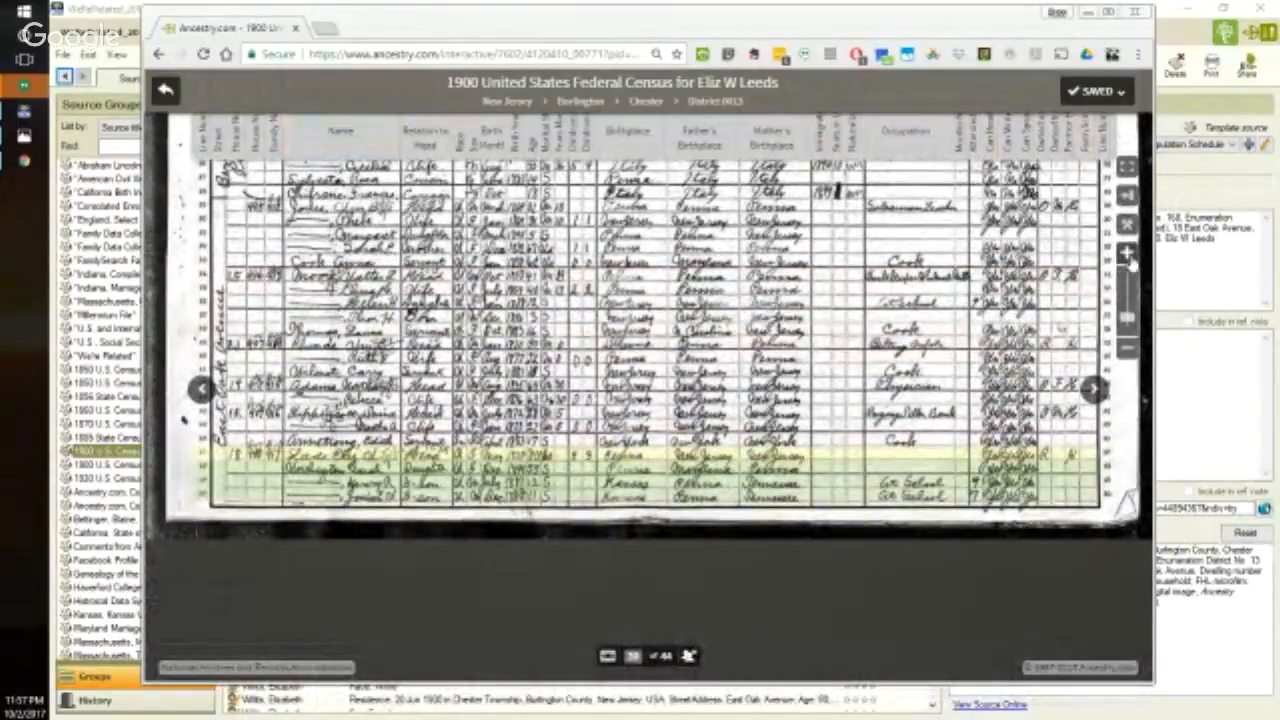
pyautogui.click(1127, 254)
pyautogui.click(1127, 254)
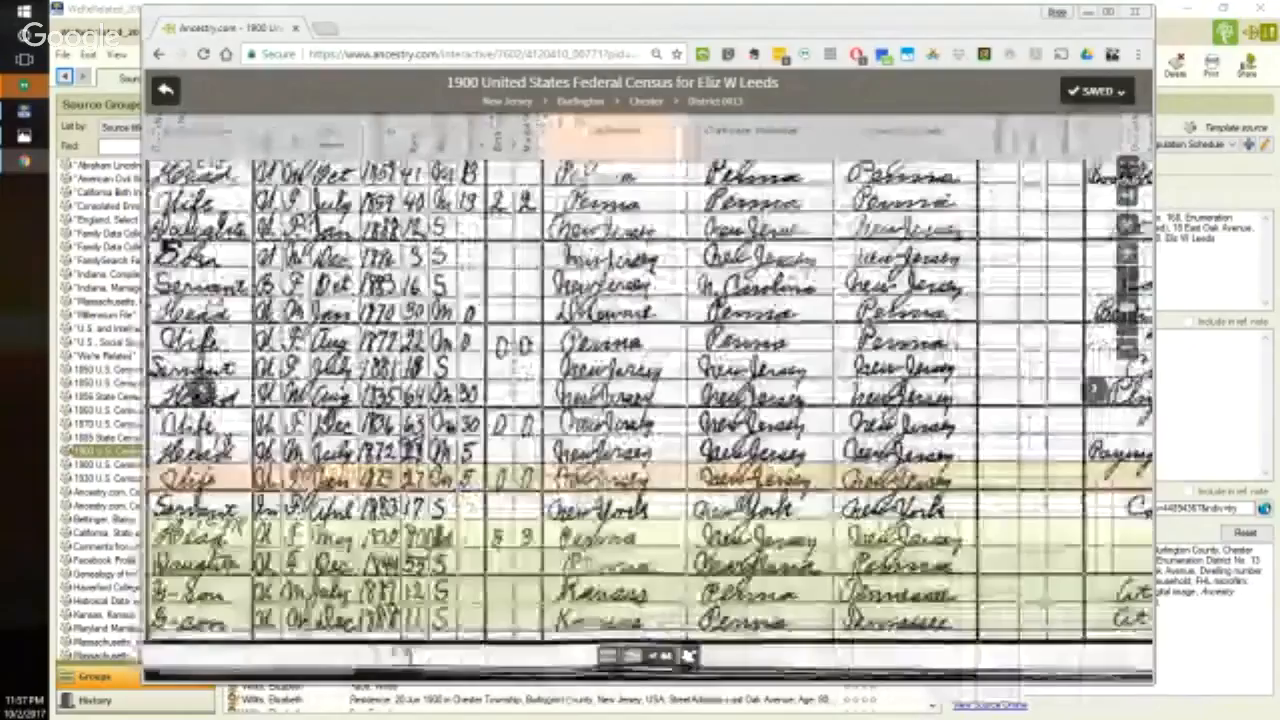
pyautogui.moveTo(560, 450); pyautogui.dragTo(716, 407)
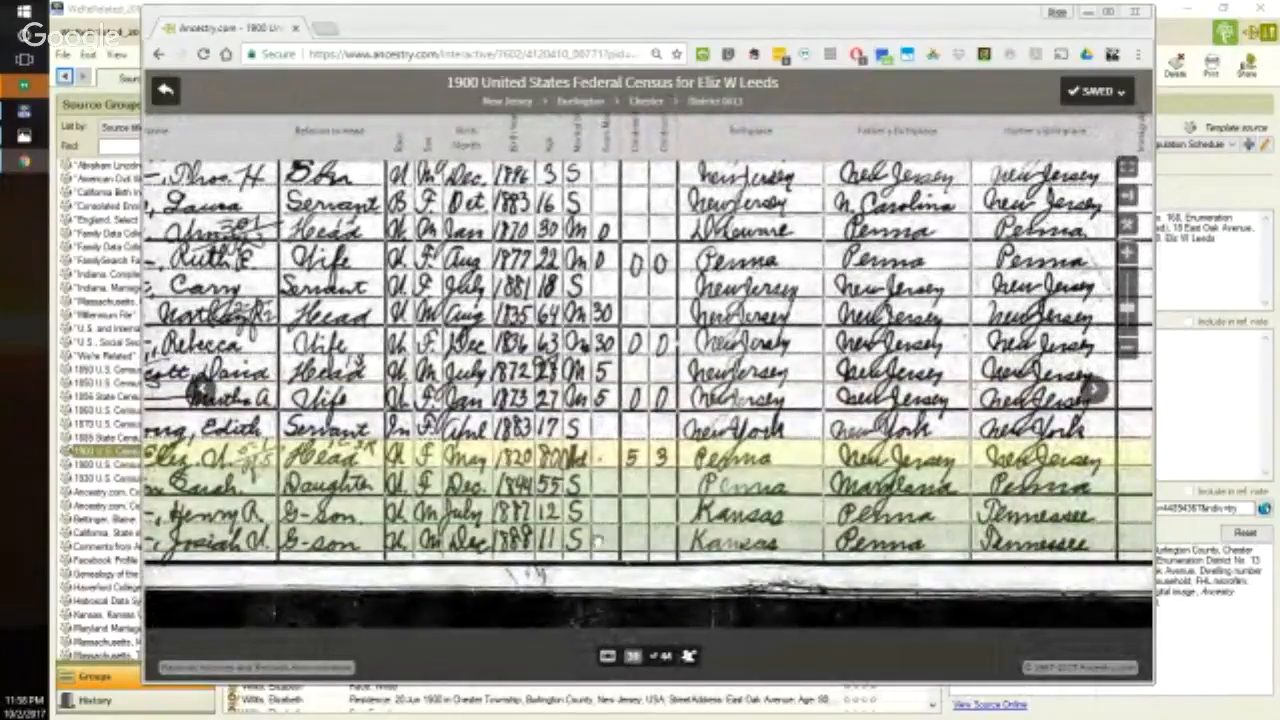
pyautogui.moveTo(468, 488); pyautogui.dragTo(535, 519)
pyautogui.moveTo(563, 583); pyautogui.dragTo(892, 610)
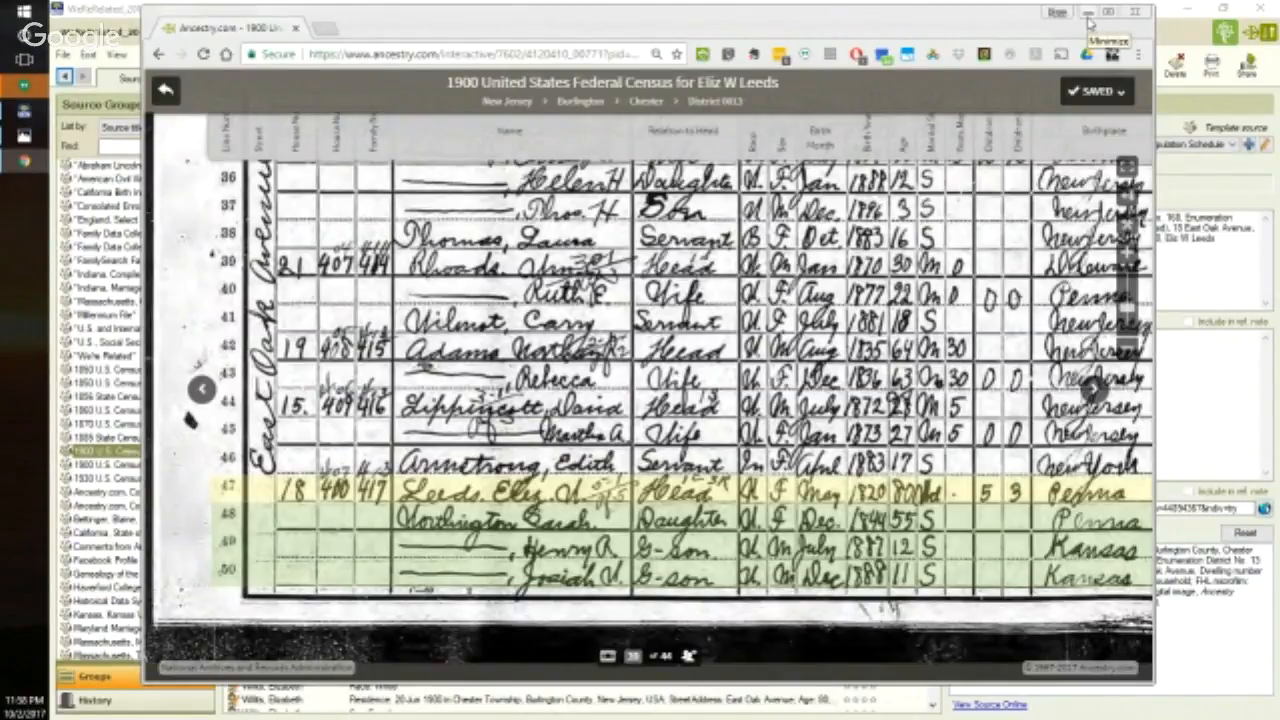
pyautogui.click(1089, 18)
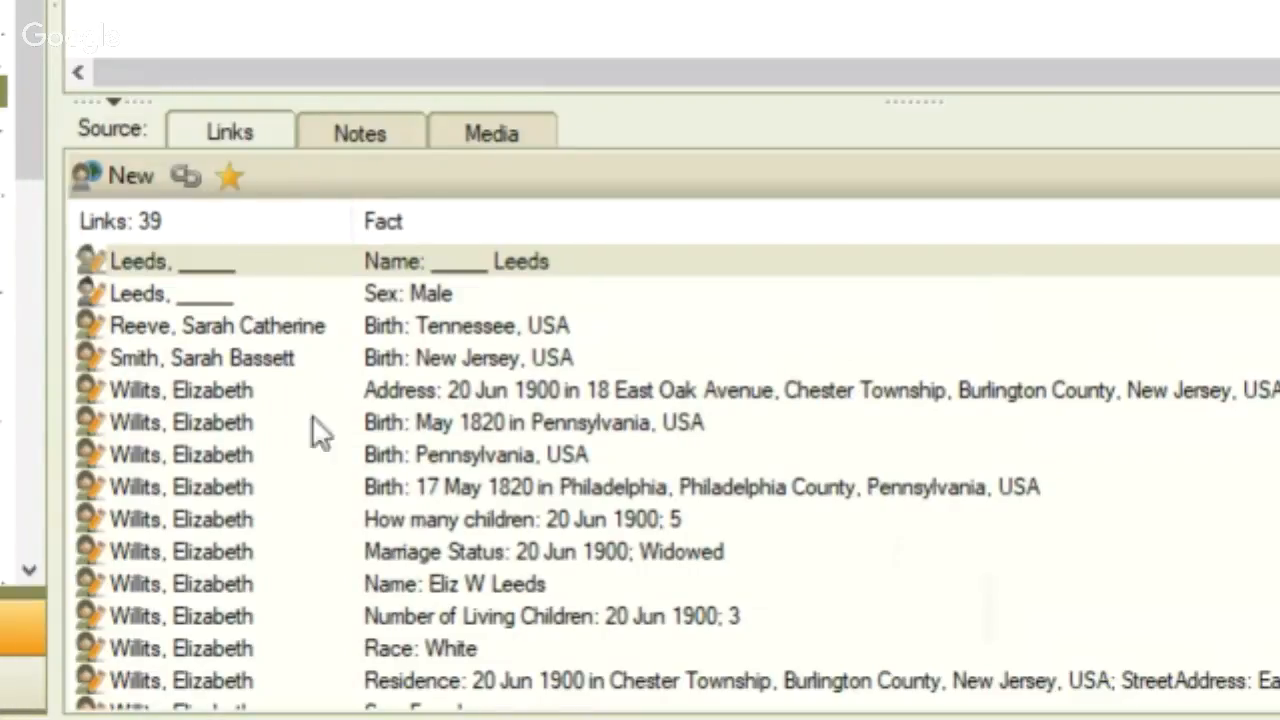
# - Select the linked Name fact of the head of household and compare it with the entry on the census image
pyautogui.click(428, 578)
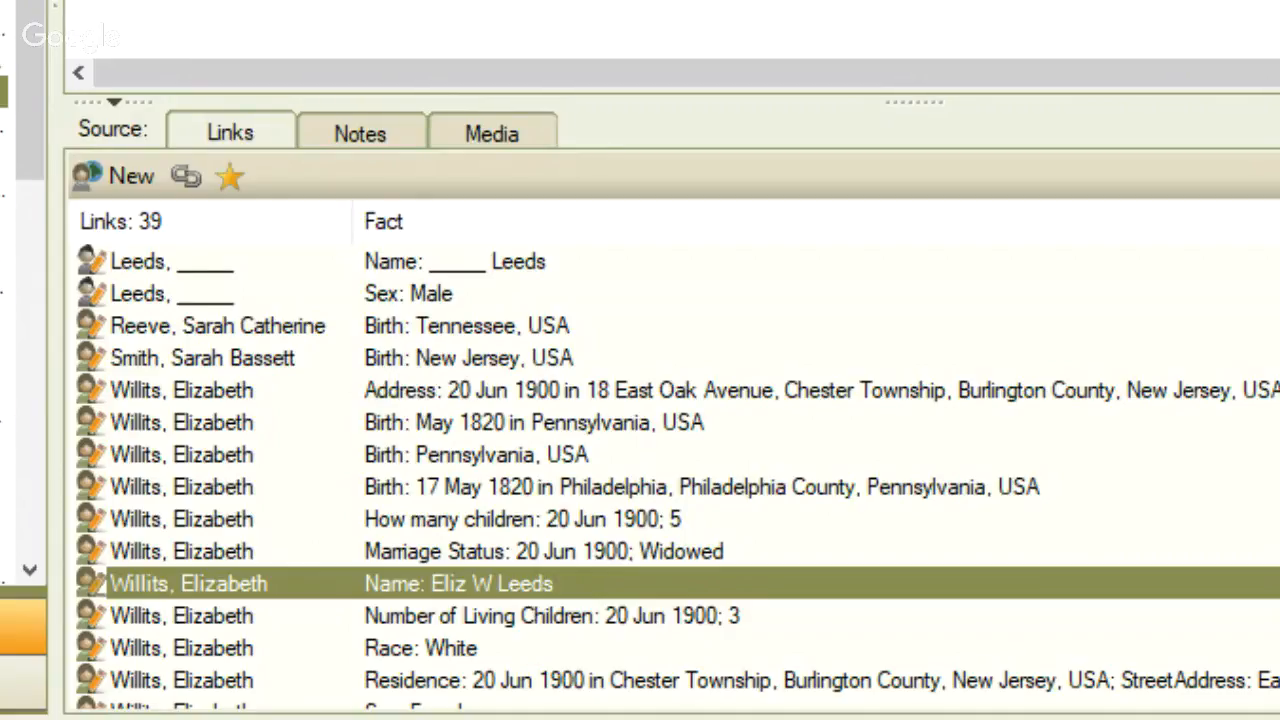
pyautogui.hotkey('alt', 'Tab')
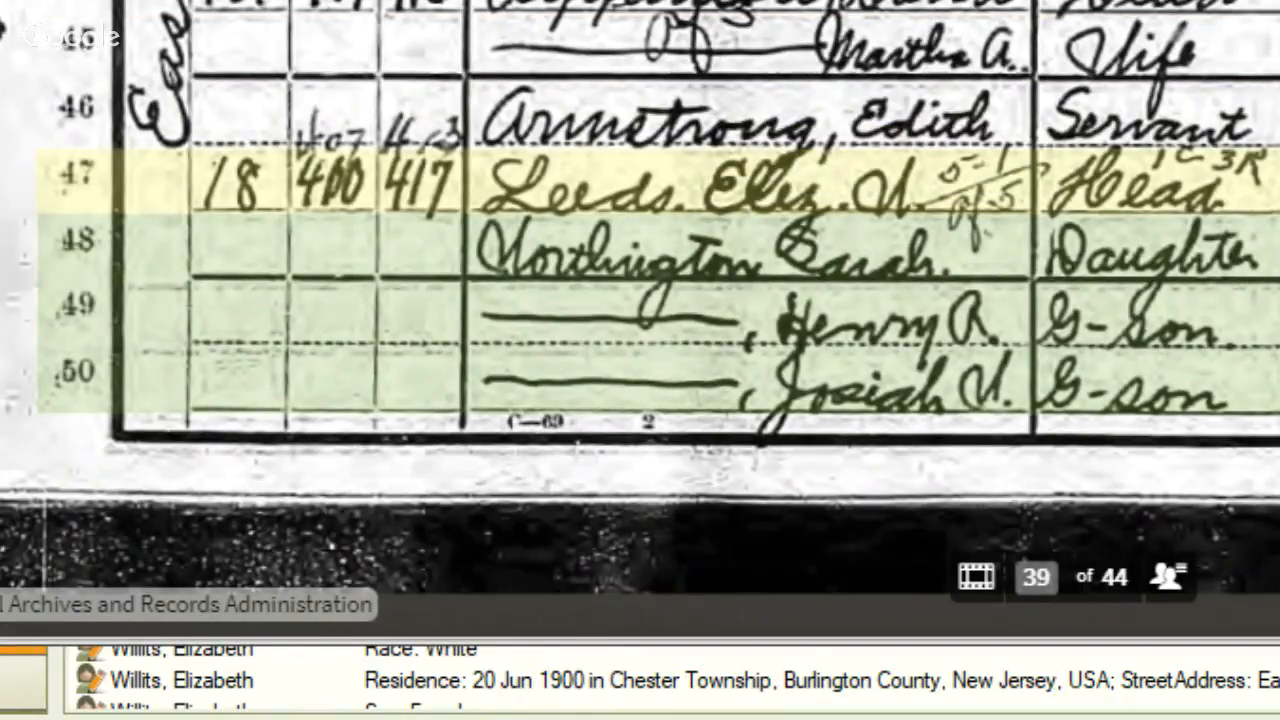
pyautogui.hotkey('alt', 'Tab')
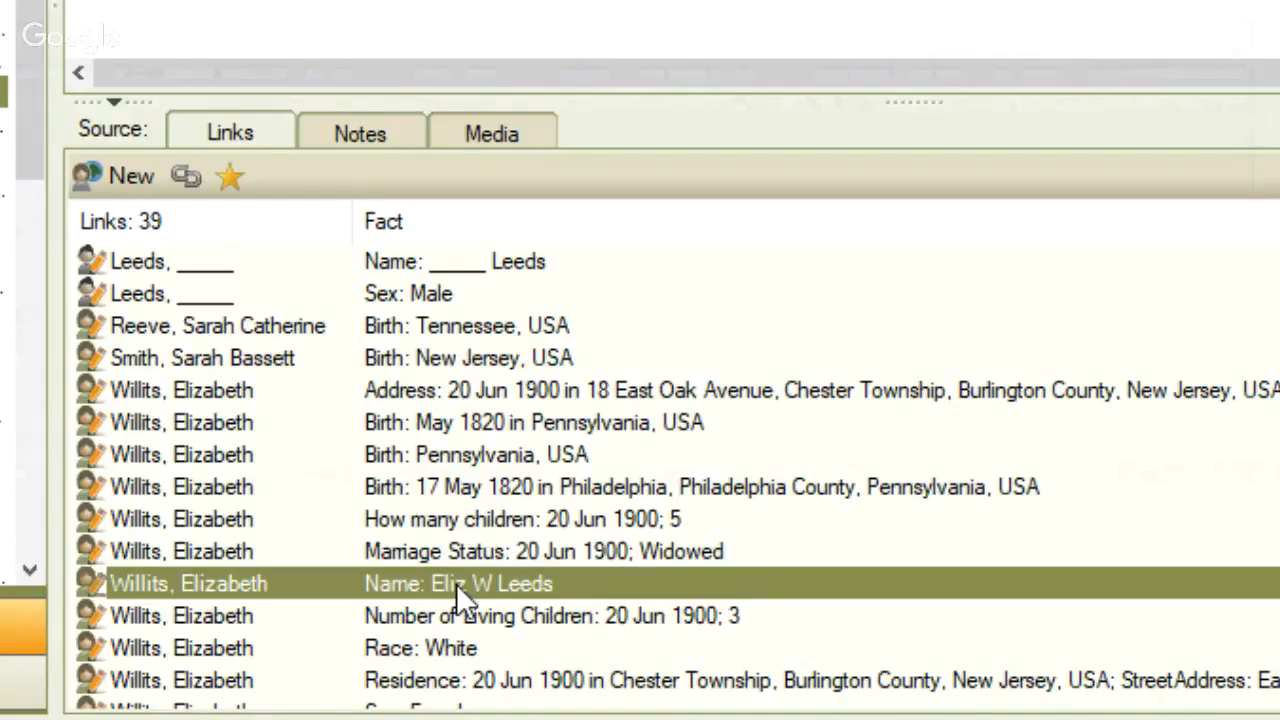
# - Open the source rating for the selected Name fact and try a manual score of 4 stars, clearing it again
pyautogui.click(227, 180)
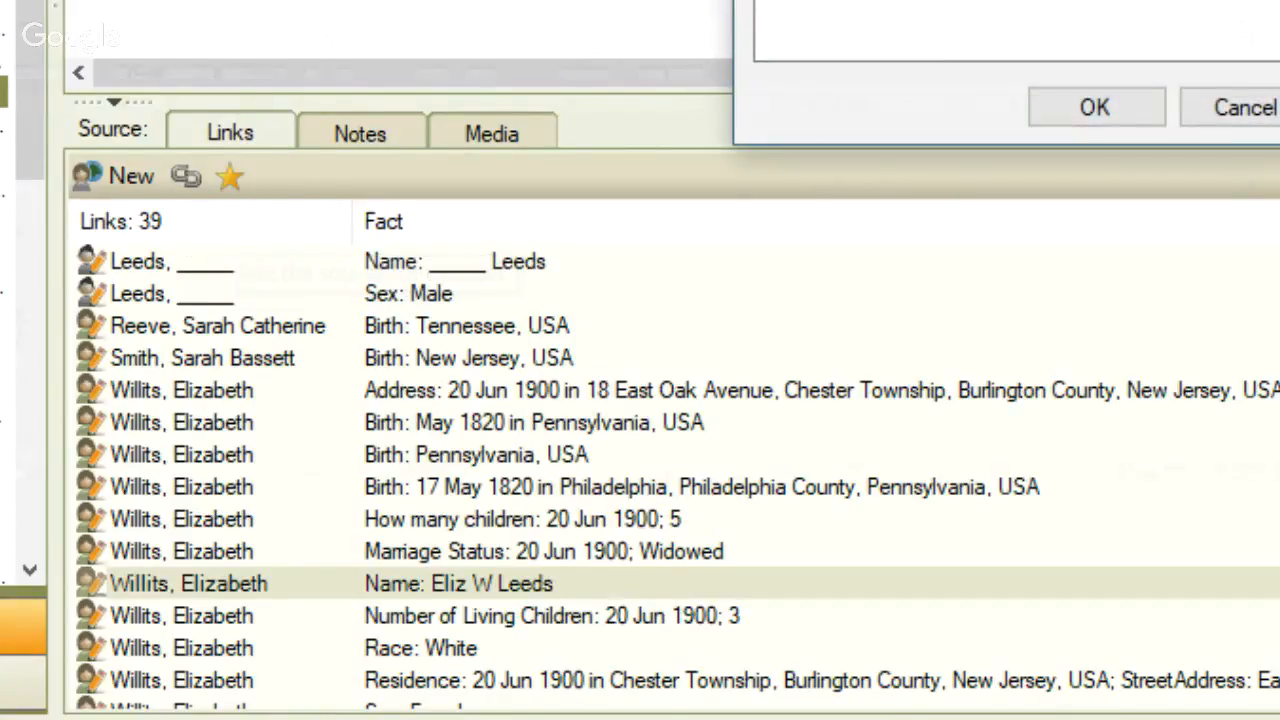
pyautogui.moveTo(1215, 0); pyautogui.dragTo(866, 79)
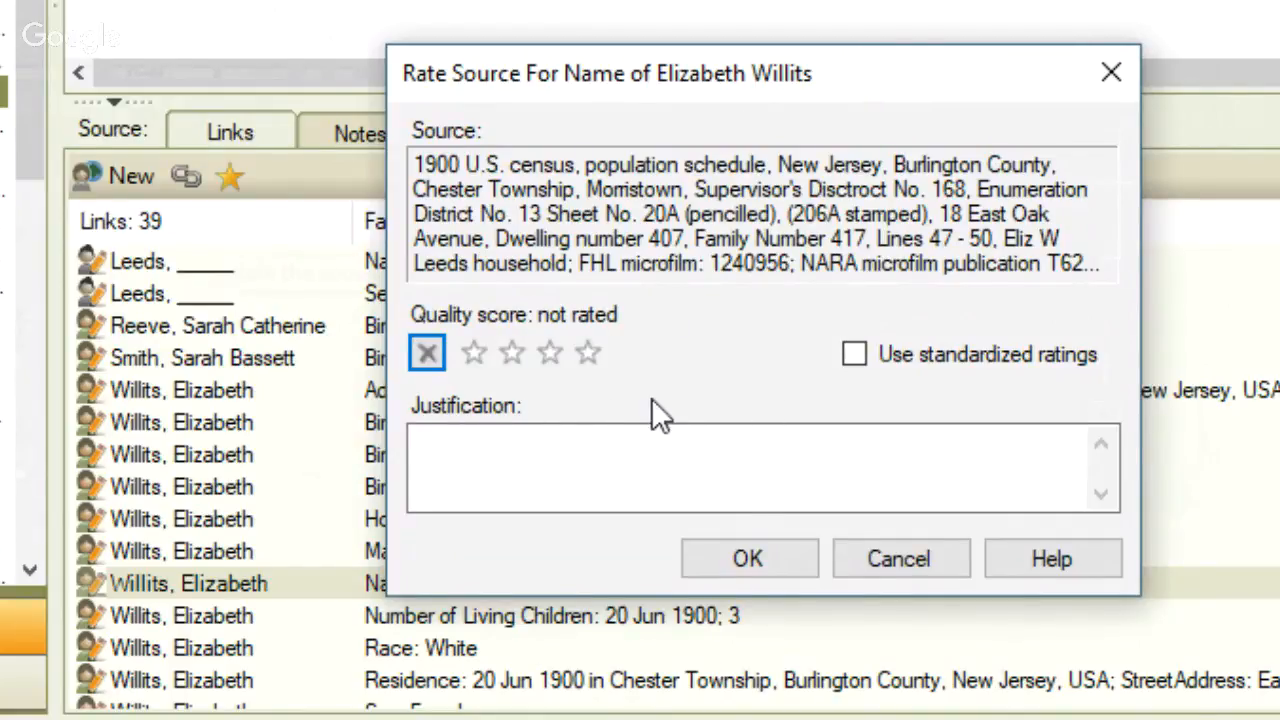
pyautogui.click(588, 352)
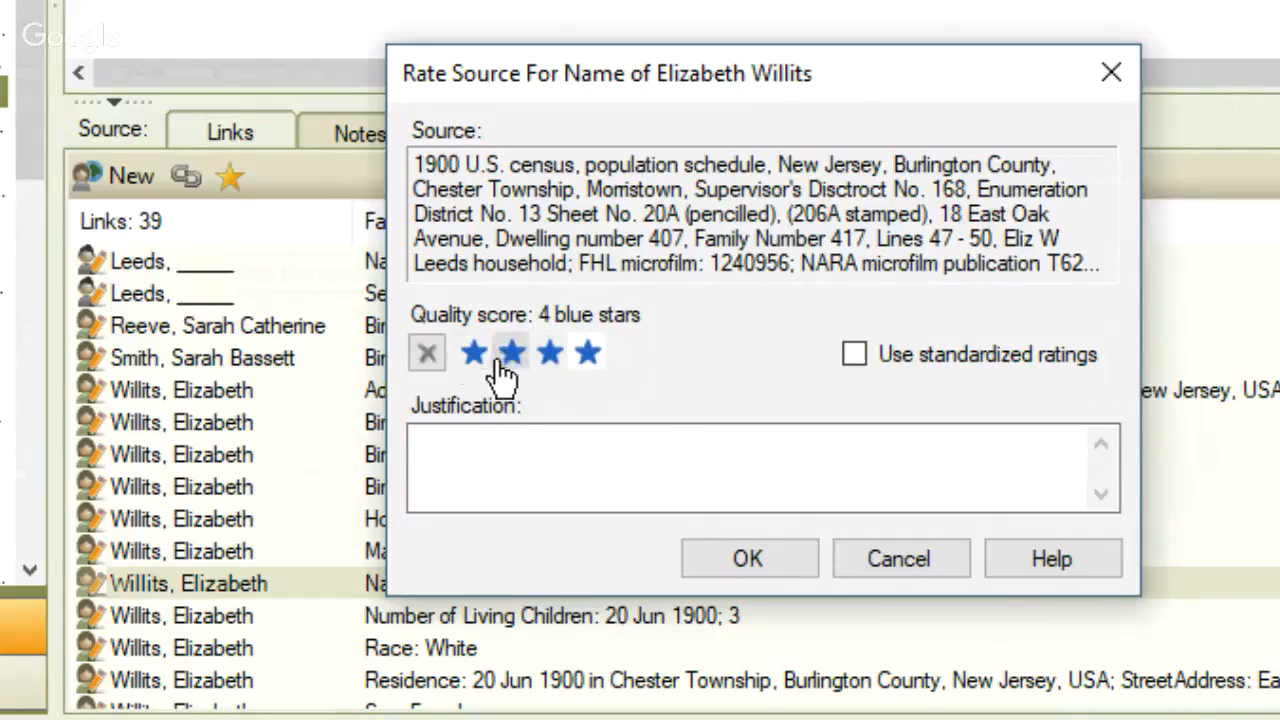
pyautogui.click(428, 353)
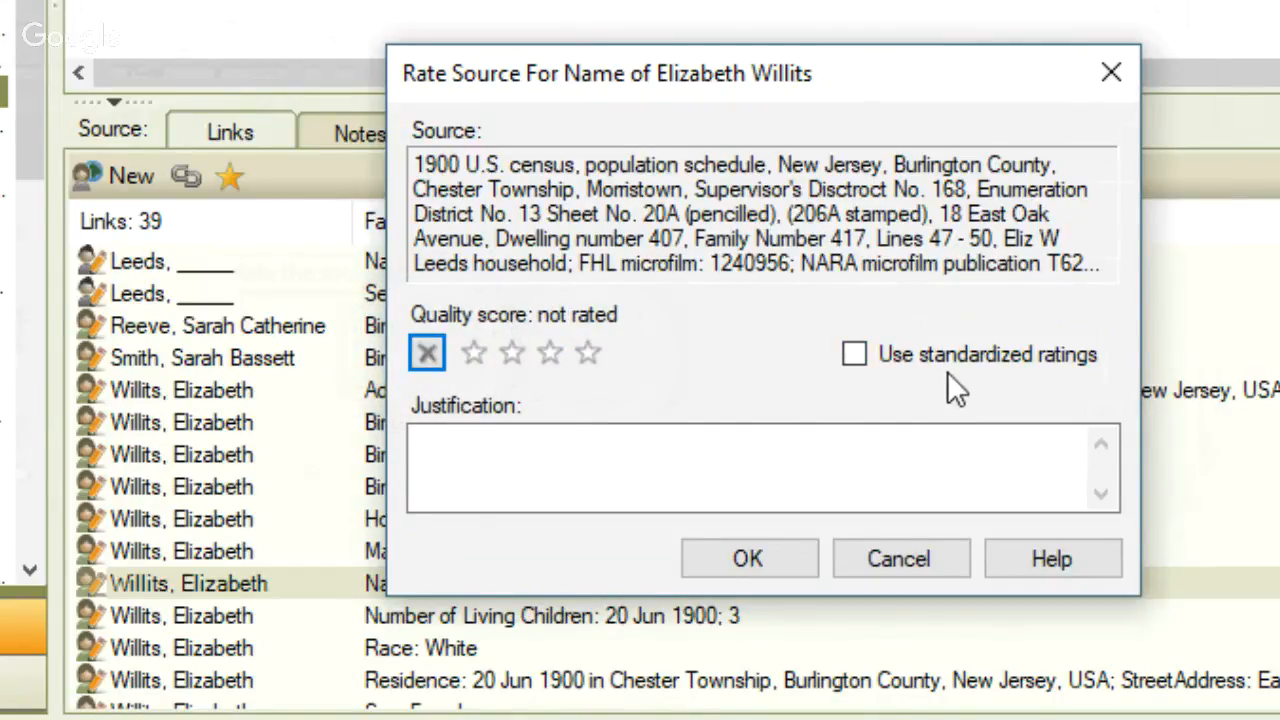
# - Rate the source with standardized ratings as Original source, Clear clarity, Secondary information and Direct evidence, and save the rating
pyautogui.click(855, 355)
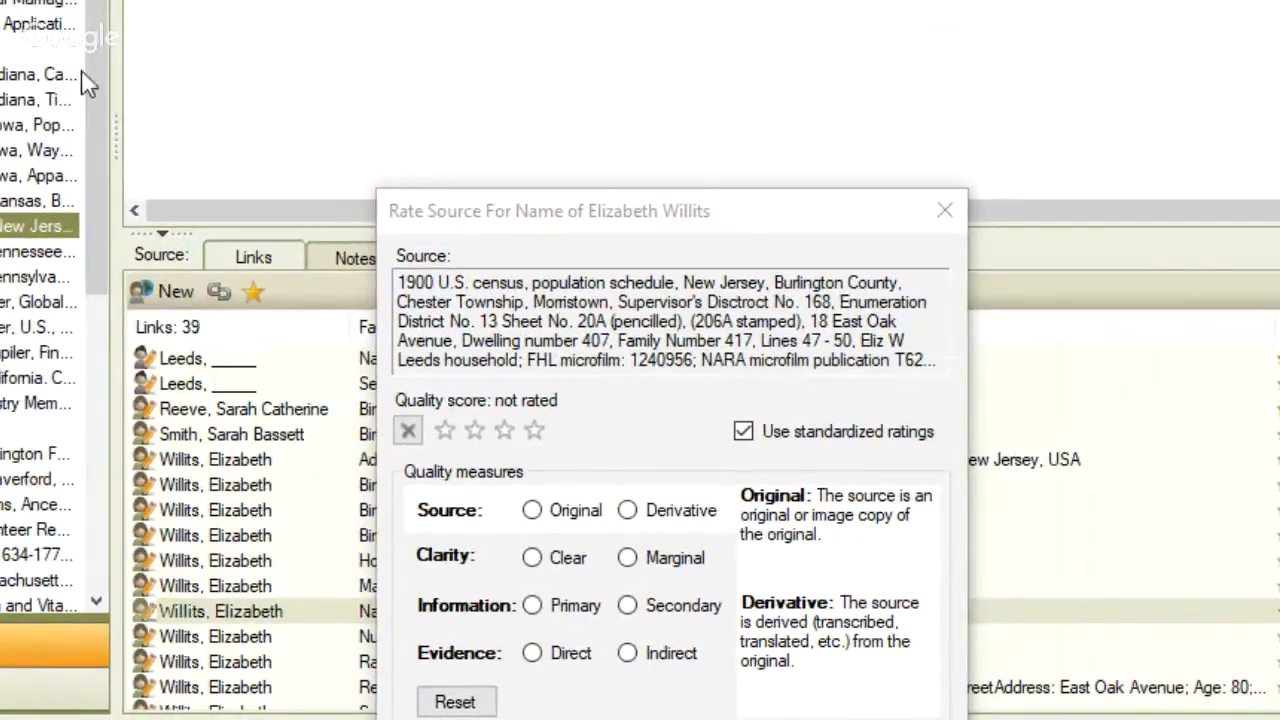
pyautogui.moveTo(620, 212); pyautogui.dragTo(613, 22)
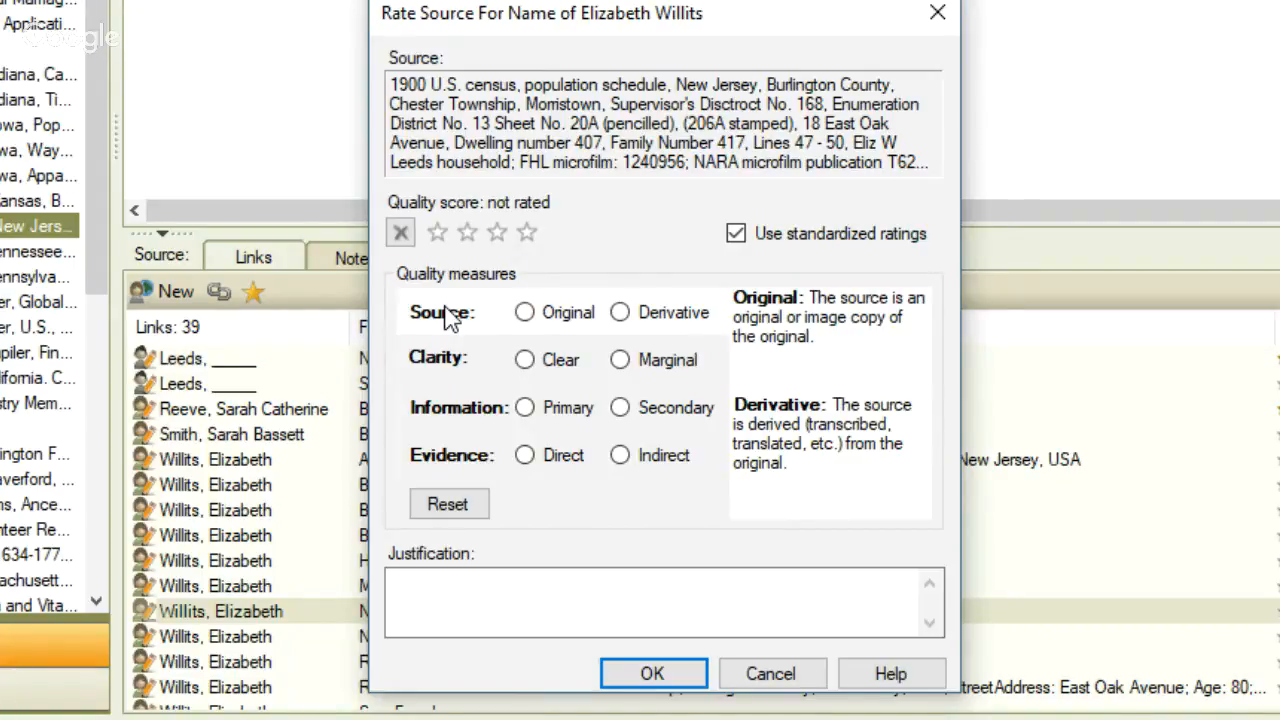
pyautogui.click(525, 314)
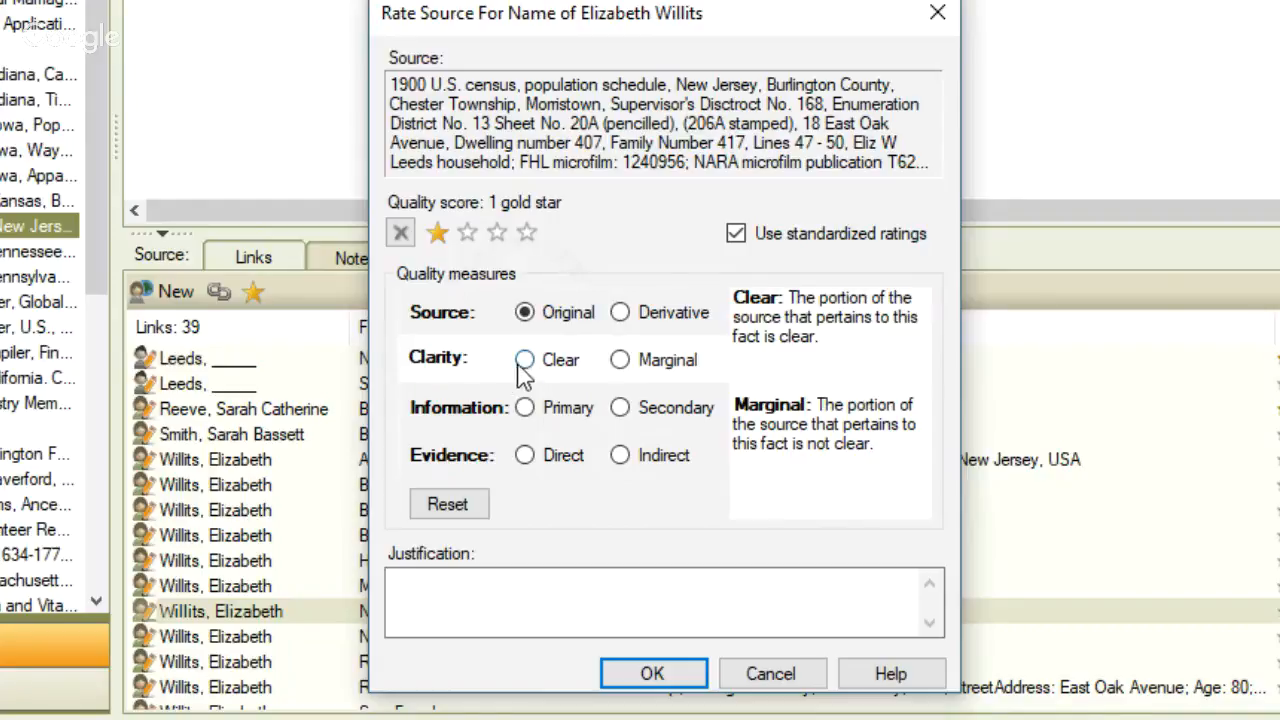
pyautogui.click(525, 362)
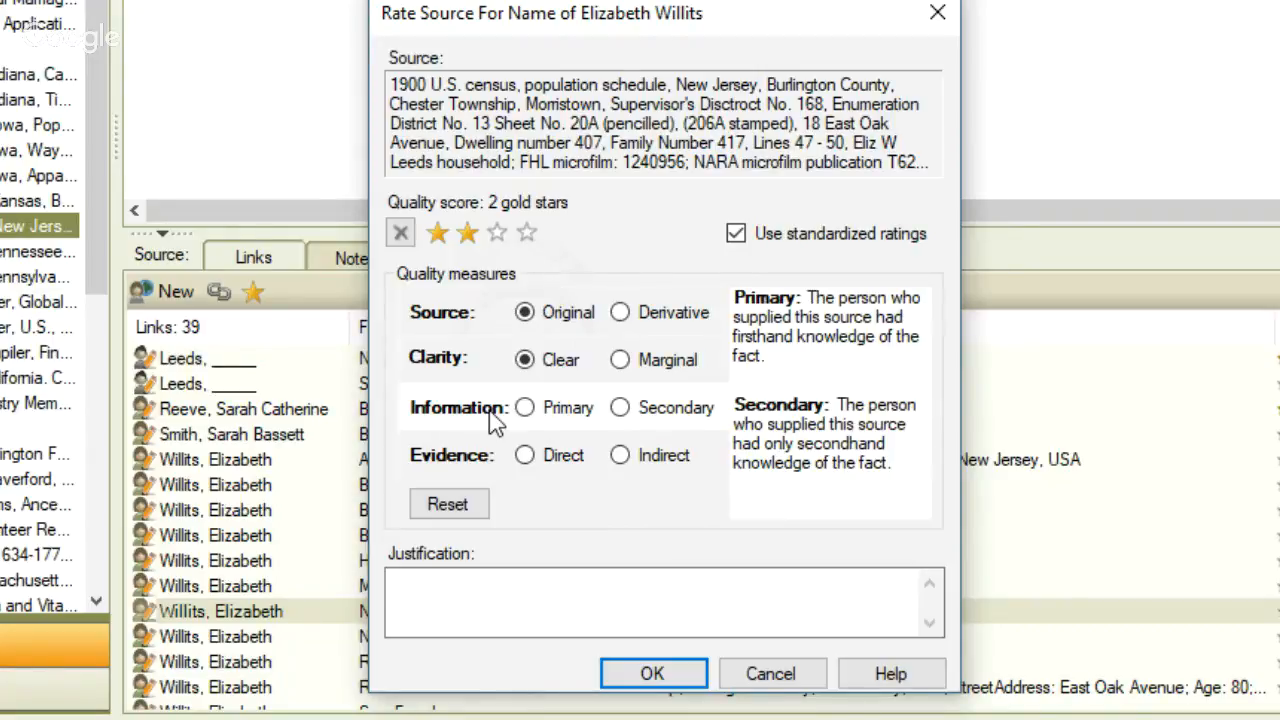
pyautogui.click(620, 409)
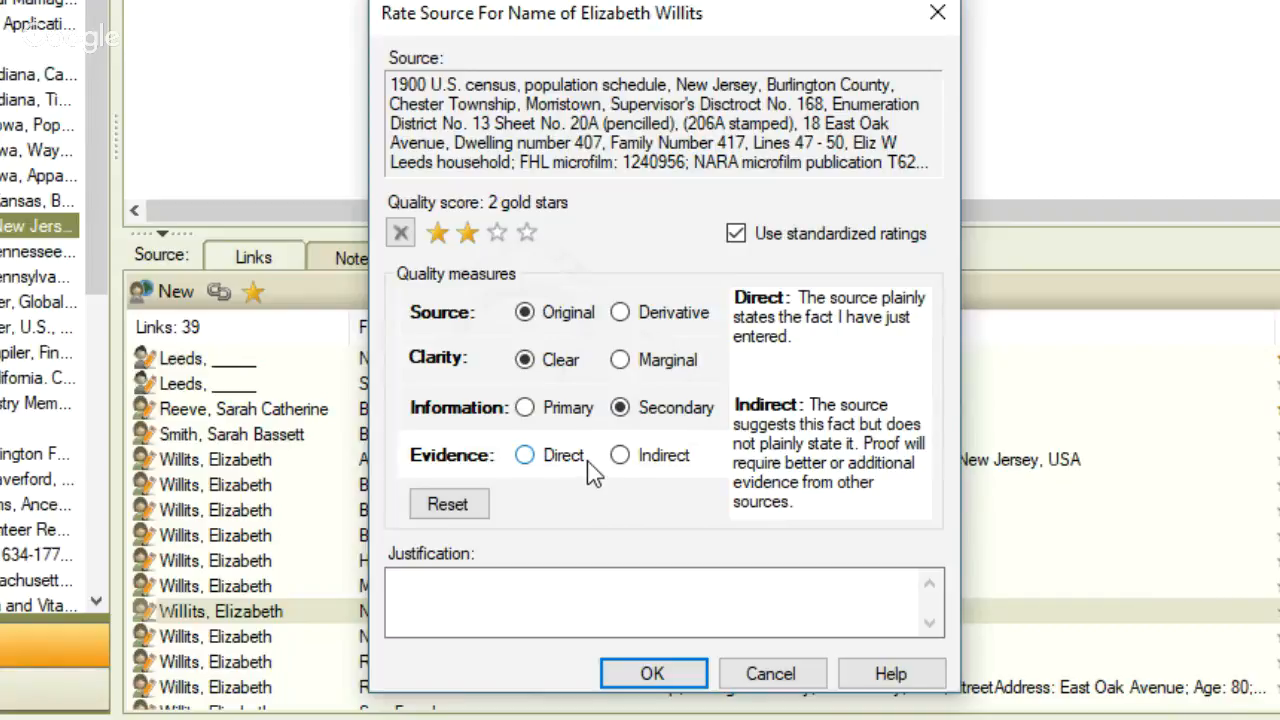
pyautogui.click(529, 464)
pyautogui.click(648, 673)
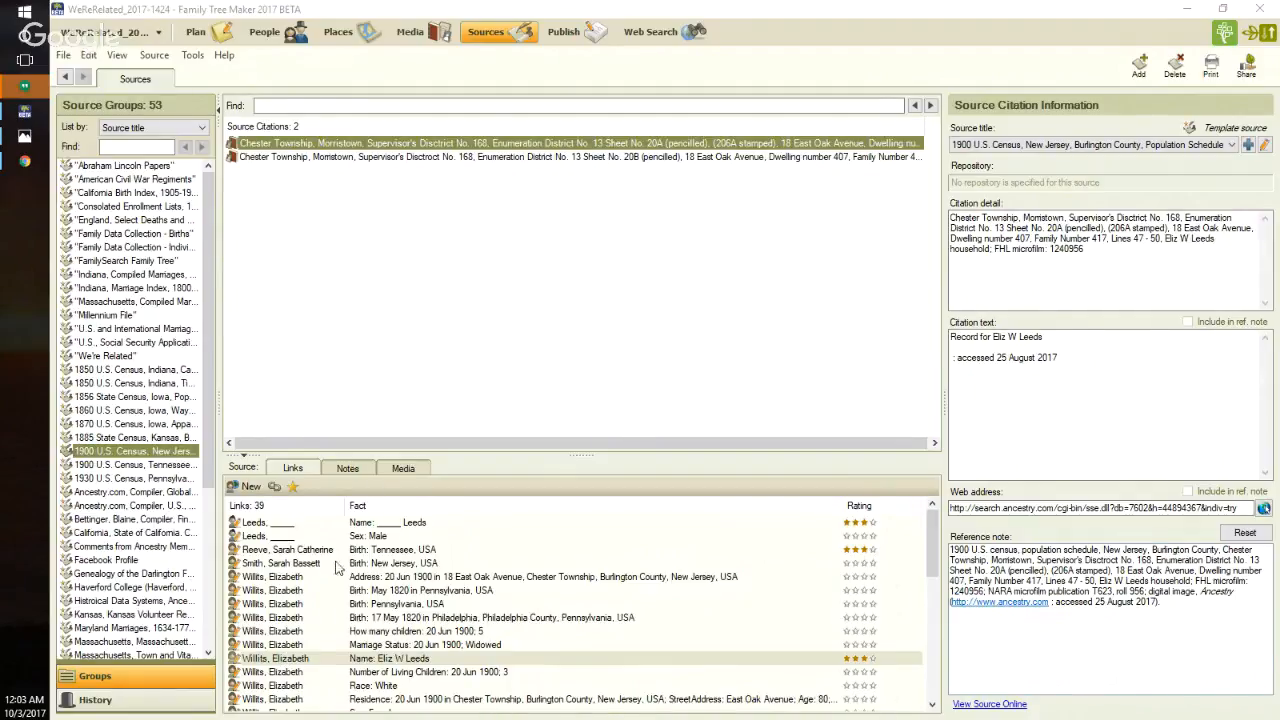
# - Create the Documented Facts source report and review the star ratings and justifications listed under each fact
pyautogui.click(560, 40)
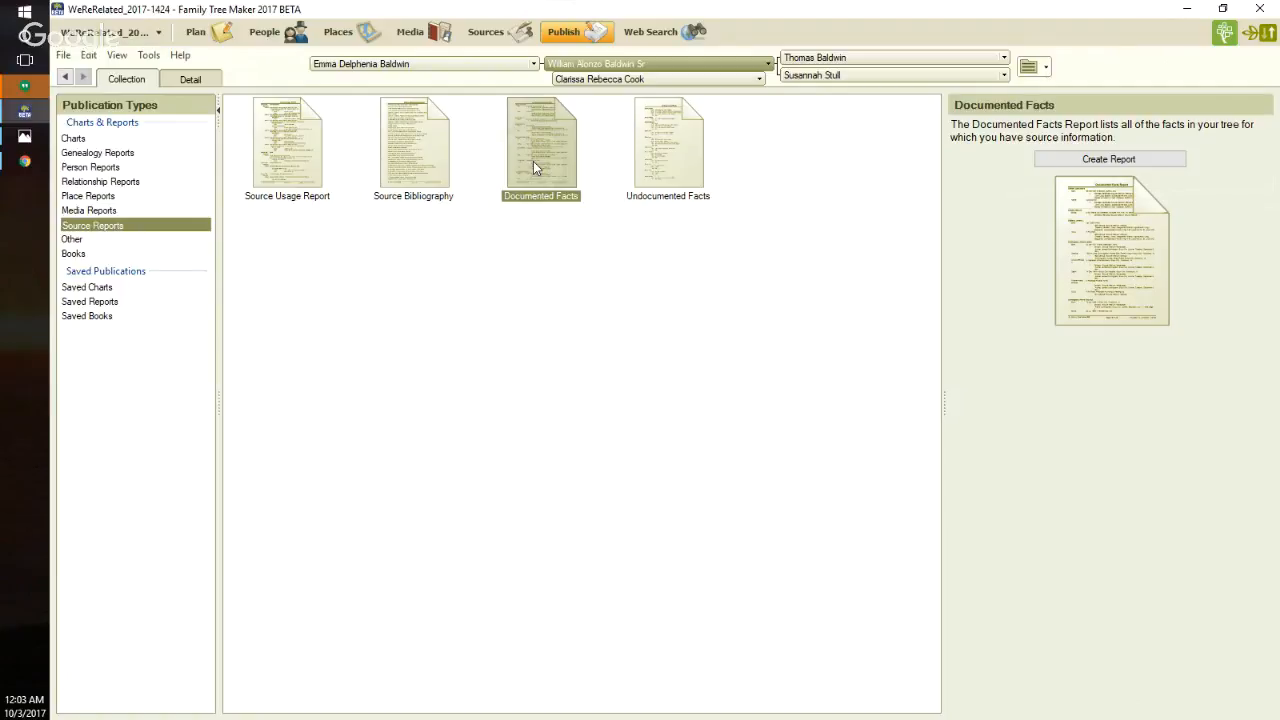
pyautogui.click(1067, 164)
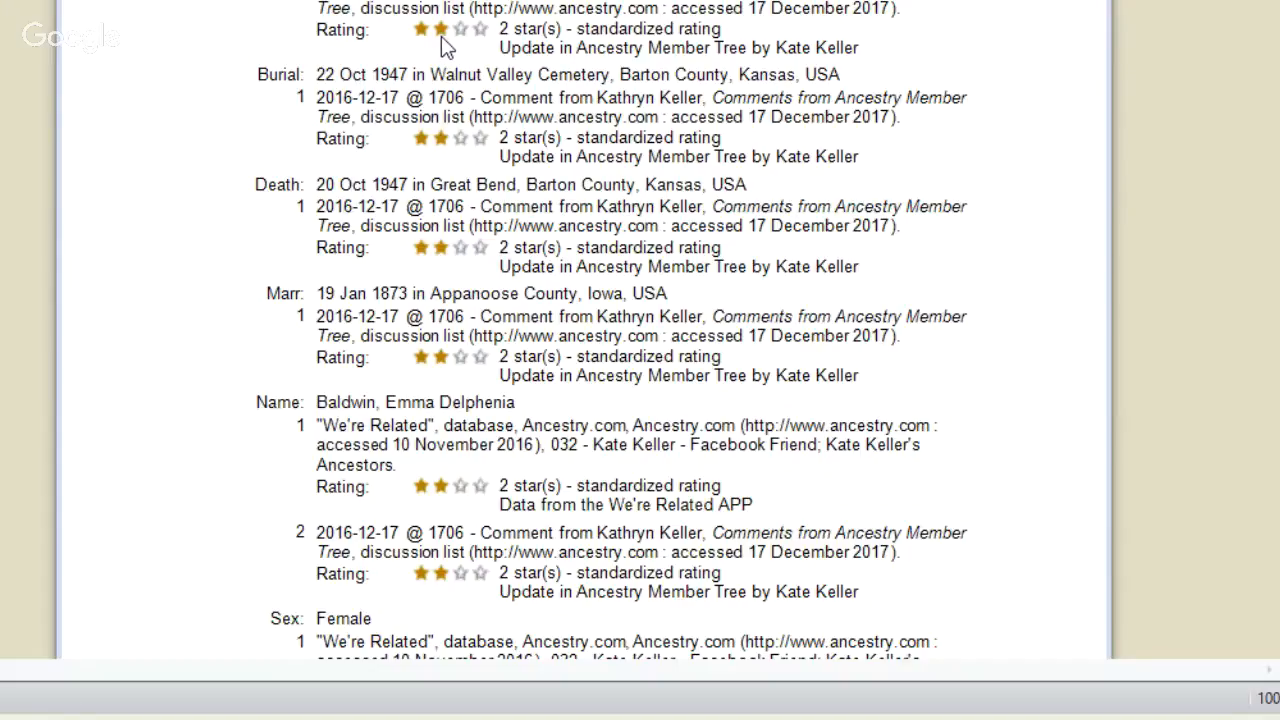
pyautogui.scroll(-2, 441, 36)
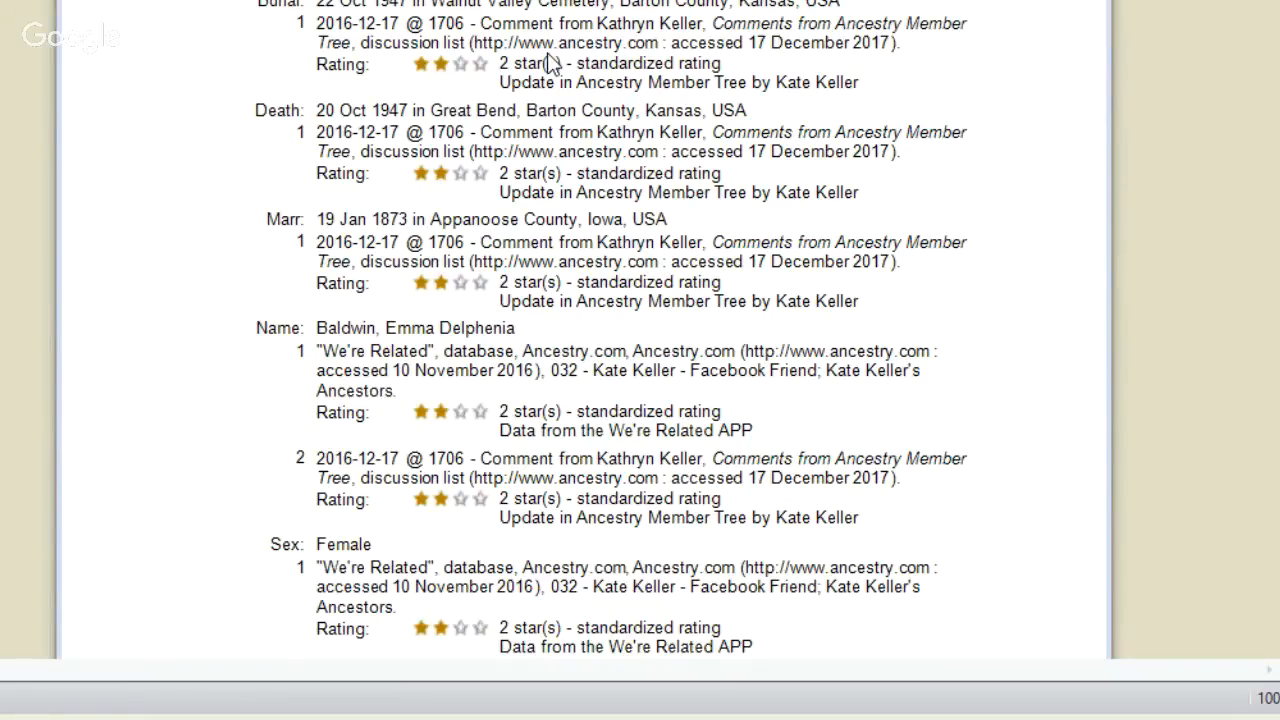
pyautogui.scroll(2, 549, 63)
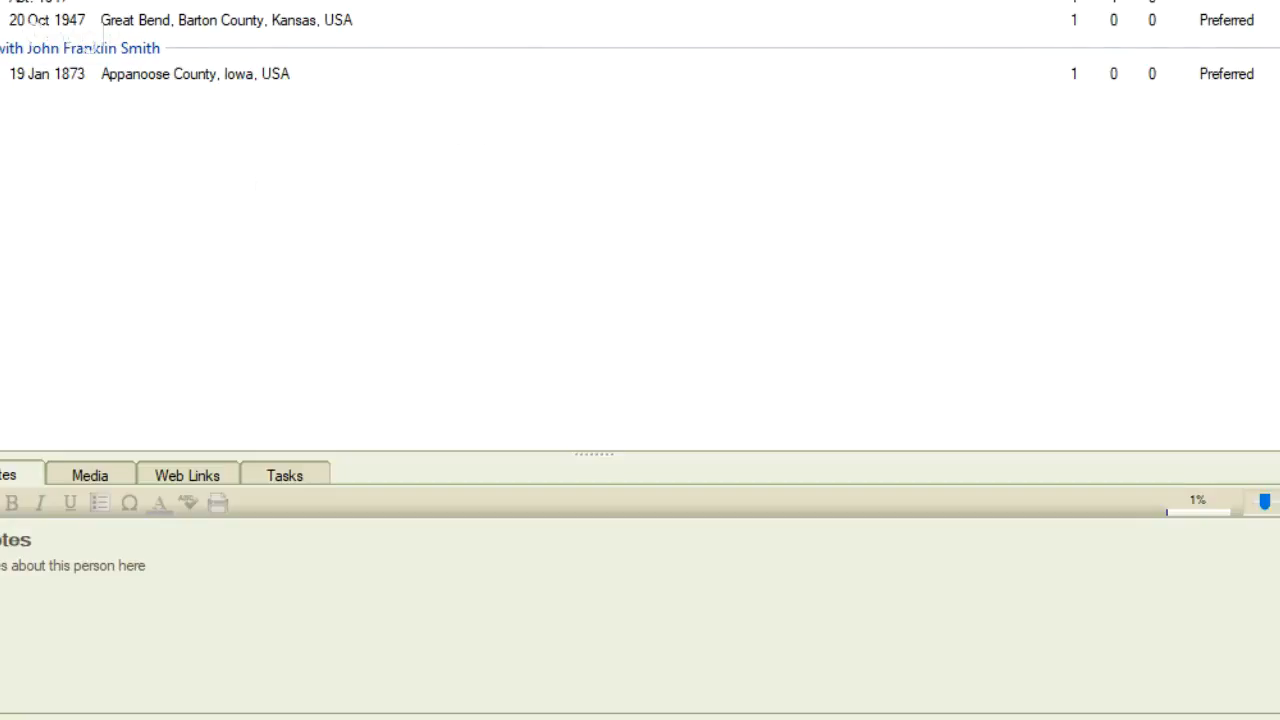
# - Inspect the standardized source rating and justification of the person's fact listed just above the 20 Oct 1947 entry, and cancel without changes
pyautogui.click(1127, 3)
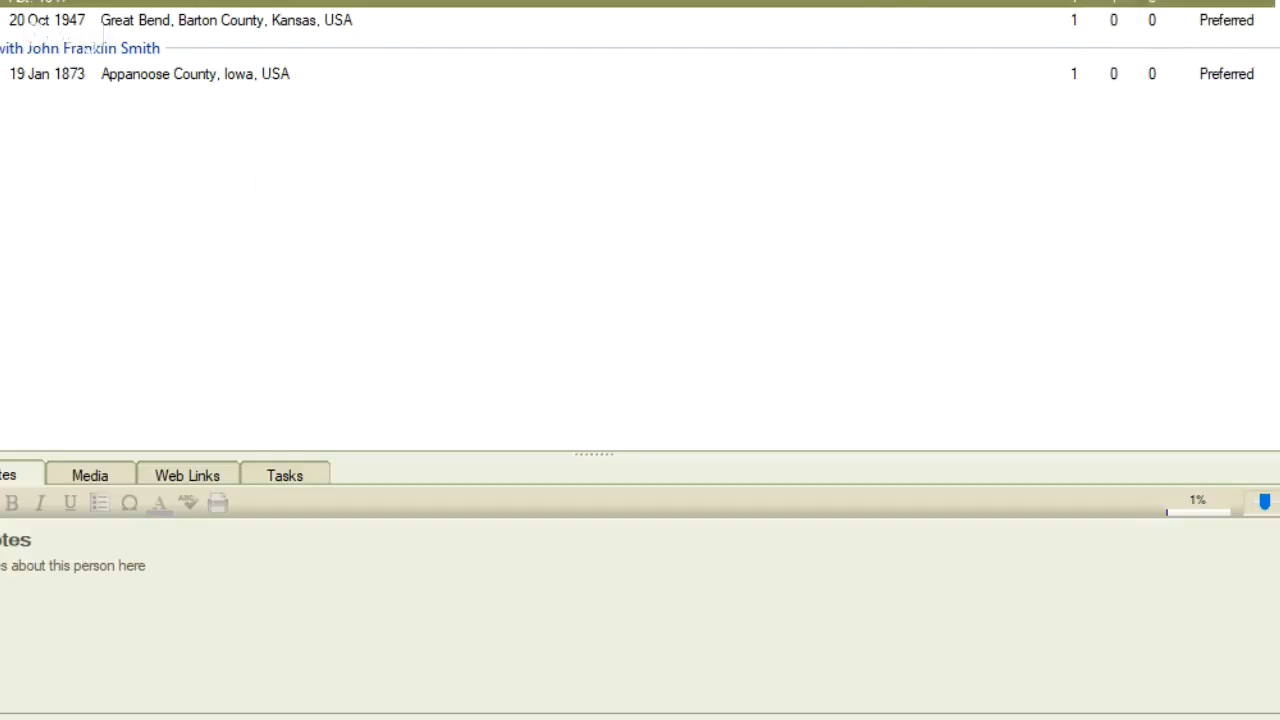
pyautogui.moveTo(876, 196)
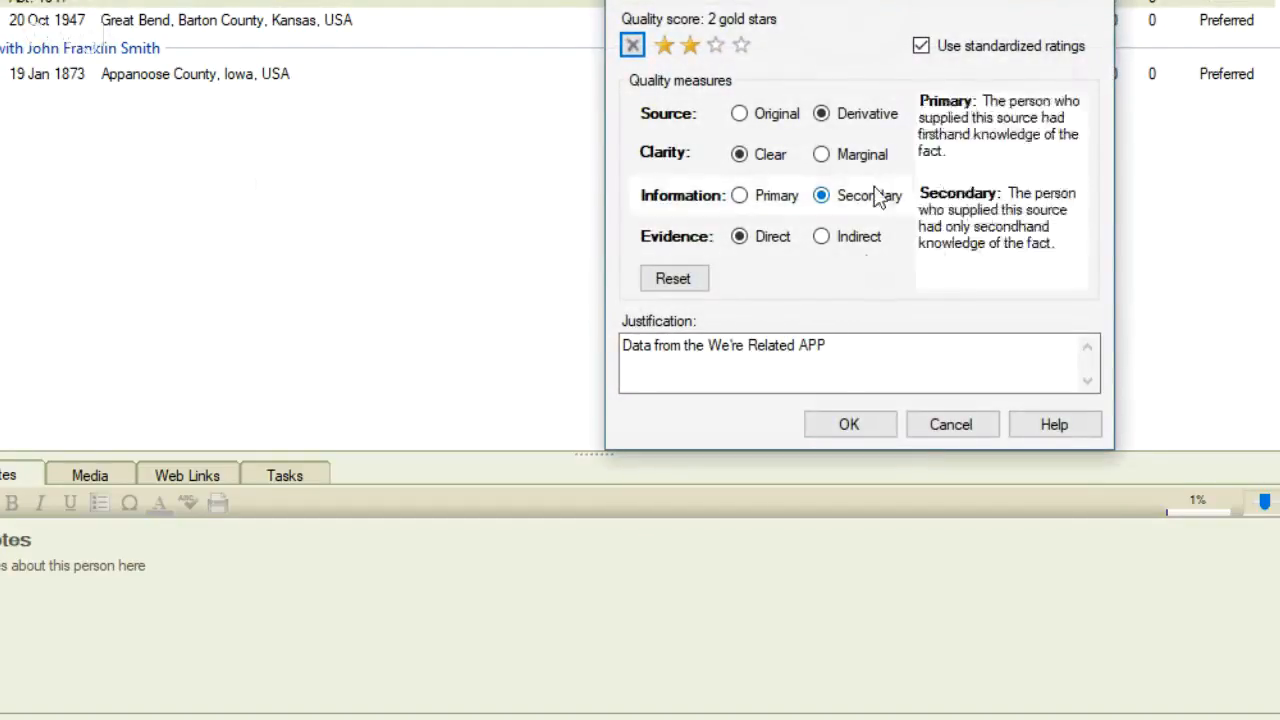
pyautogui.click(951, 425)
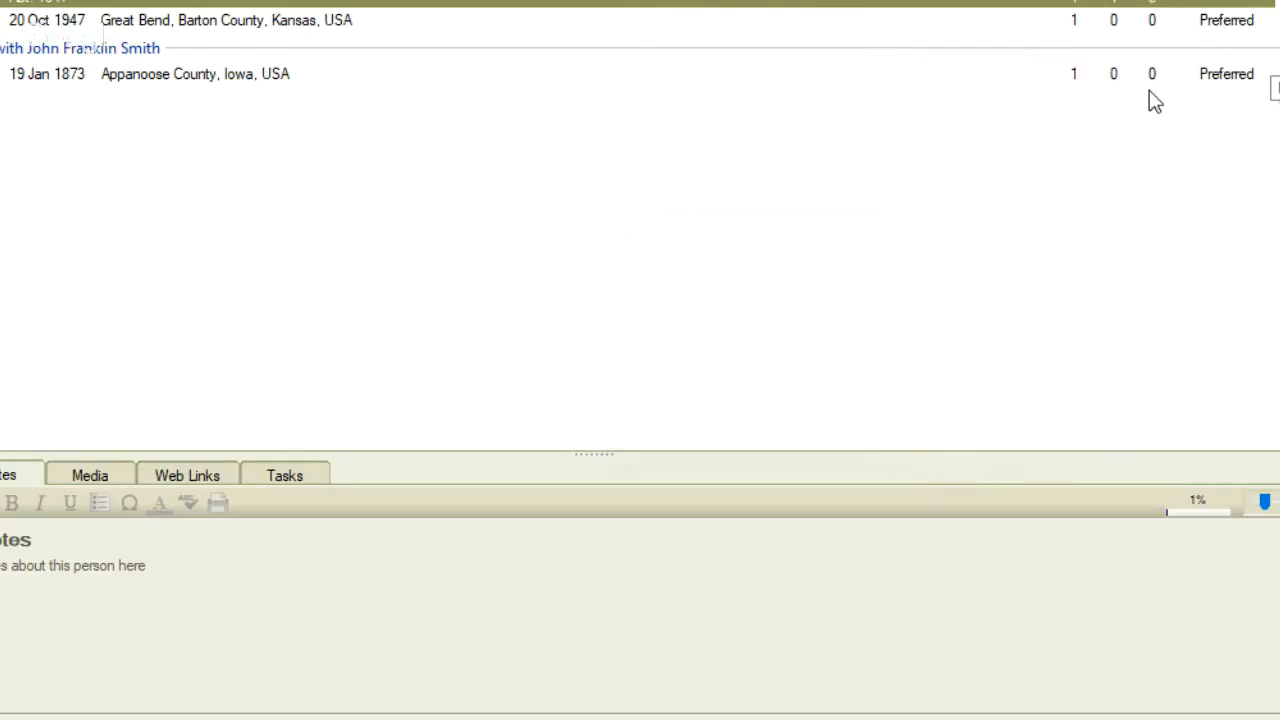